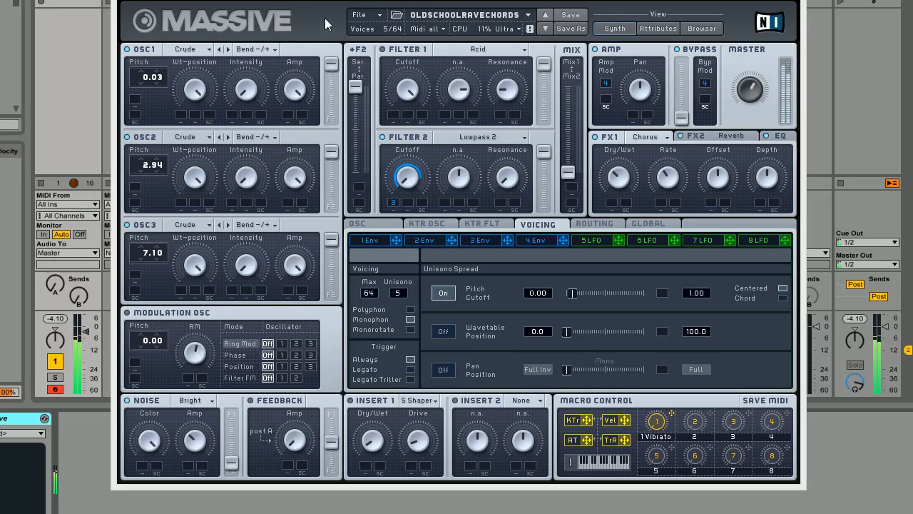
Step: Start a new, empty sound in place of the OLDSCHOOLRAVECHORDS preset
{"action": "mouse_move", "coordinate": [411, 160]}
{"action": "left_mouse_down"}
{"action": "mouse_move", "coordinate": [408, 142]}
{"action": "mouse_move", "coordinate": [405, 176]}
{"action": "left_mouse_up"}
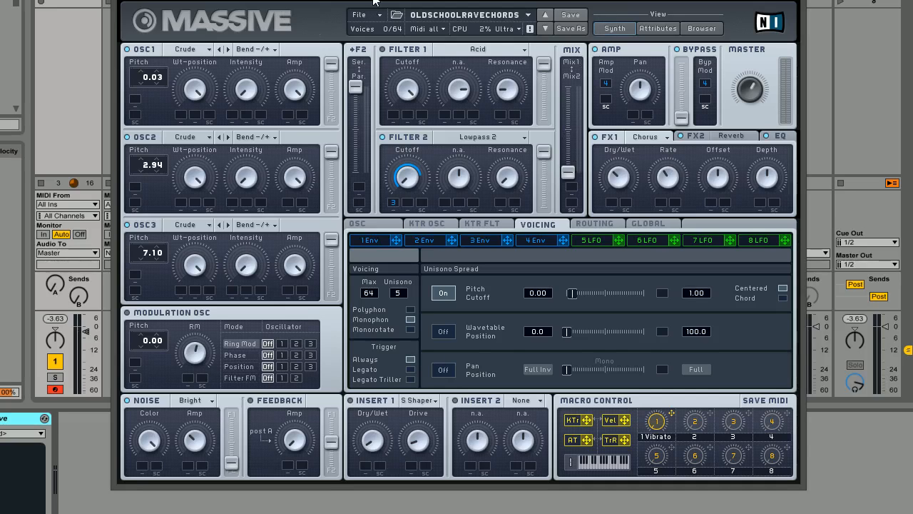
{"action": "left_click", "coordinate": [380, 20]}
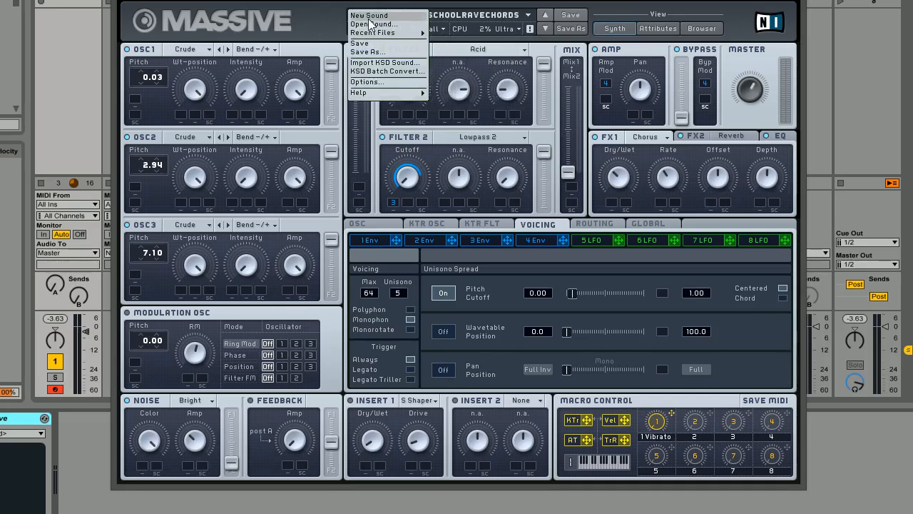
{"action": "left_click", "coordinate": [368, 16]}
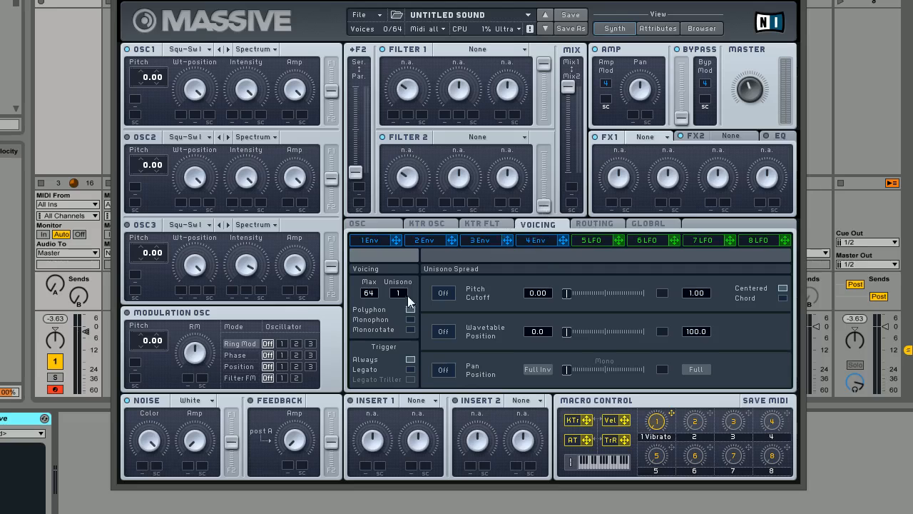
Step: Set the voicing to Monophon with 5 unisono voices and apply a slight Pitch Cutoff spread
{"action": "left_click", "coordinate": [410, 319]}
{"action": "left_click_drag", "start_coordinate": [401, 293], "coordinate": [407, 280]}
{"action": "left_click_drag", "start_coordinate": [569, 297], "coordinate": [577, 296]}
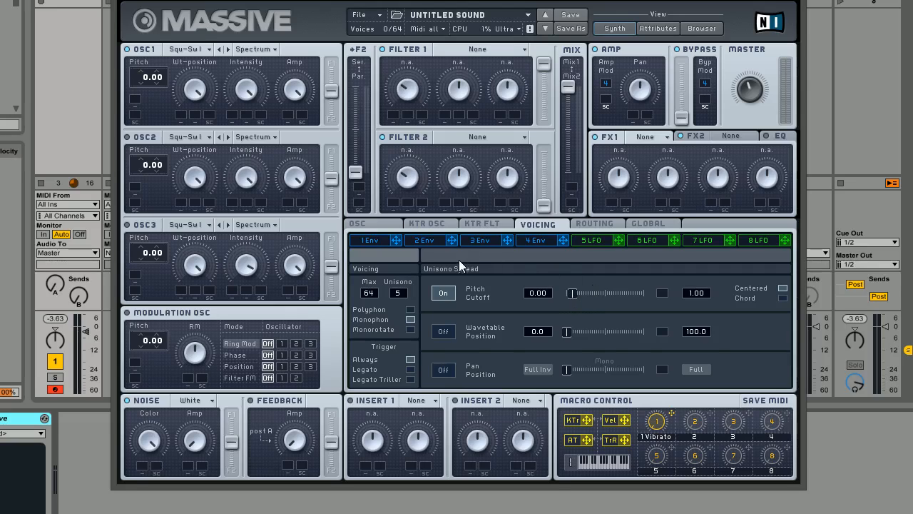
Step: Set the oscillator glide mode to Equal and lower the glide time
{"action": "left_click", "coordinate": [376, 223]}
{"action": "left_click", "coordinate": [385, 309]}
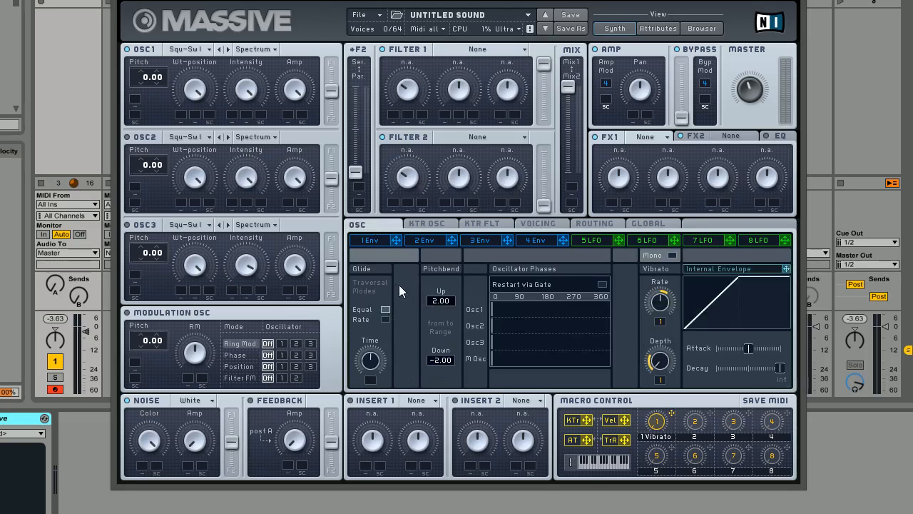
{"action": "left_click_drag", "start_coordinate": [368, 361], "coordinate": [370, 379]}
Step: Enable OSC2 and OSC3 and tune the three oscillators to pitches of 0.03, 2.94 and 7.08
{"action": "left_click", "coordinate": [127, 137]}
{"action": "left_click", "coordinate": [127, 225]}
{"action": "scroll", "coordinate": [162, 81], "scroll_direction": "up", "scroll_amount": 3}
{"action": "left_click_drag", "start_coordinate": [152, 167], "coordinate": [155, 163]}
{"action": "left_click_drag", "start_coordinate": [159, 172], "coordinate": [159, 174]}
{"action": "left_click_drag", "start_coordinate": [146, 252], "coordinate": [165, 250]}
Step: Assign the Crude wavetable to OSC1, OSC2 and OSC3
{"action": "left_click", "coordinate": [201, 51]}
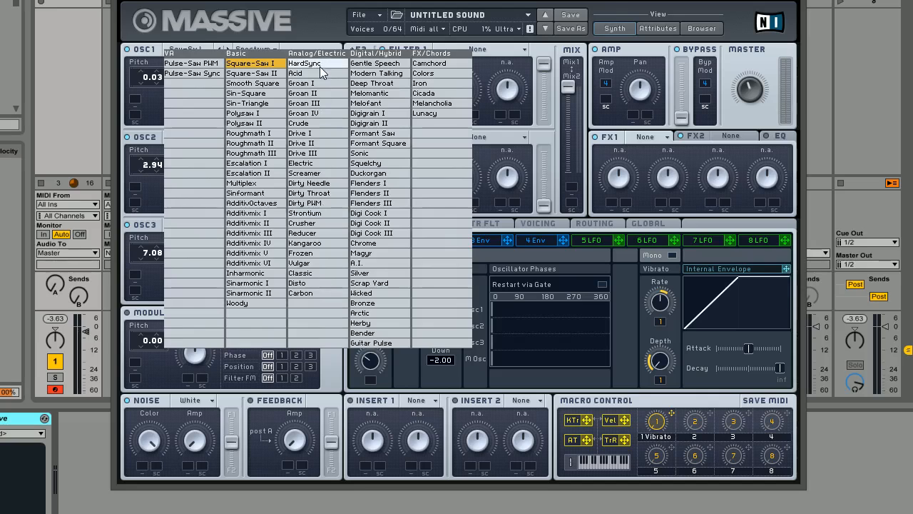
{"action": "left_click", "coordinate": [307, 123]}
{"action": "left_click", "coordinate": [196, 137]}
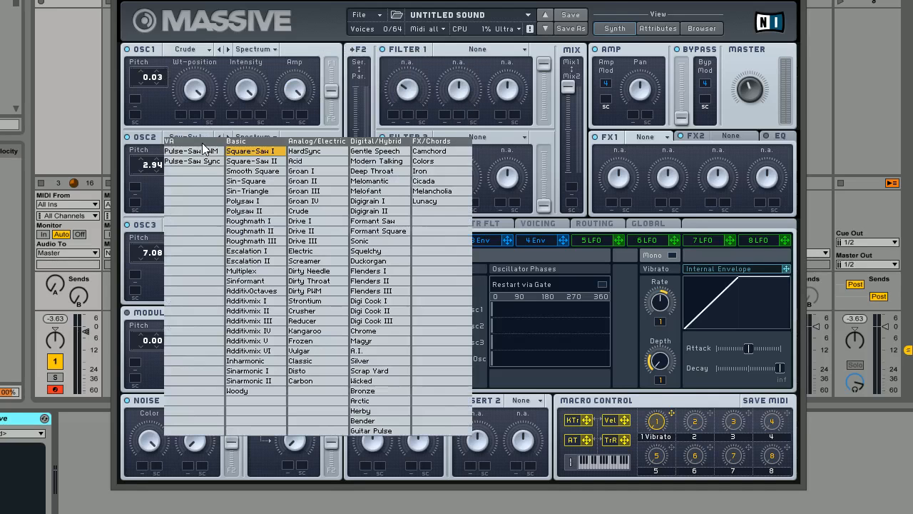
{"action": "left_click", "coordinate": [305, 211]}
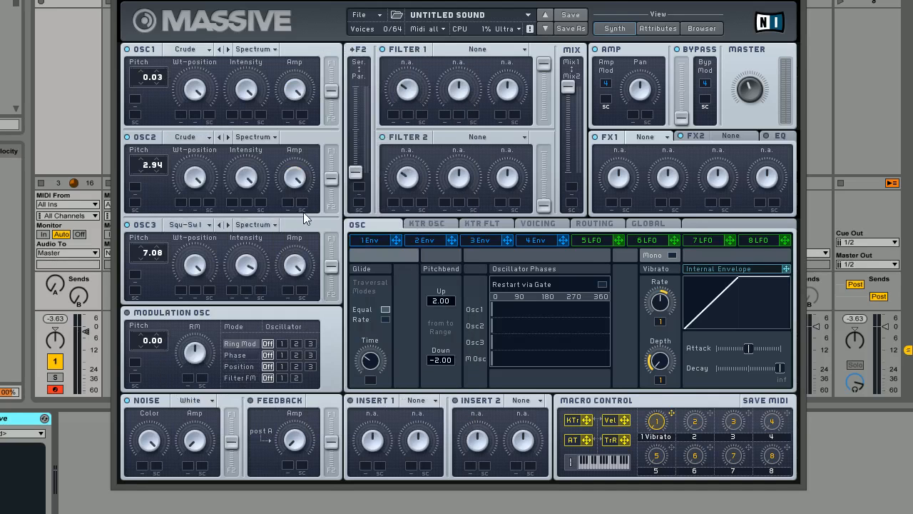
{"action": "left_click", "coordinate": [206, 226]}
{"action": "left_click", "coordinate": [307, 251]}
Step: Switch the wavetable mode of all three oscillators from Spectrum to Bend -/+
{"action": "left_click", "coordinate": [261, 50]}
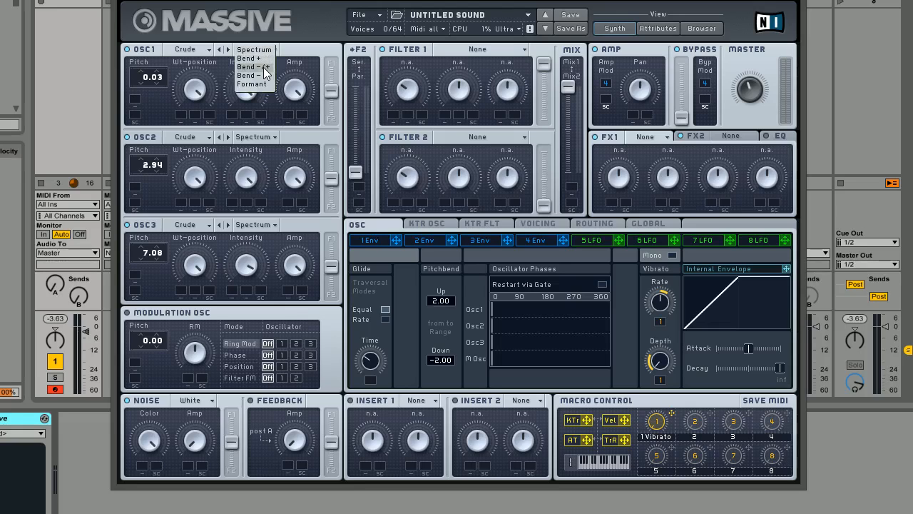
{"action": "left_click", "coordinate": [263, 67]}
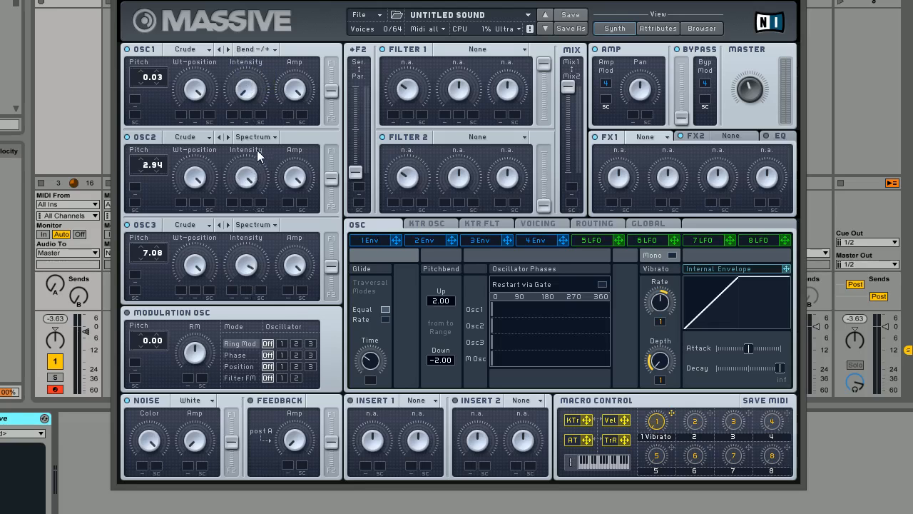
{"action": "left_click", "coordinate": [255, 136]}
{"action": "left_click", "coordinate": [261, 154]}
{"action": "left_click", "coordinate": [257, 228]}
{"action": "left_click", "coordinate": [261, 243]}
Step: Raise the master volume slightly and set the noise generator to Bright Noise with a raised amp level
{"action": "left_click_drag", "start_coordinate": [749, 94], "coordinate": [750, 84]}
{"action": "left_click", "coordinate": [201, 400]}
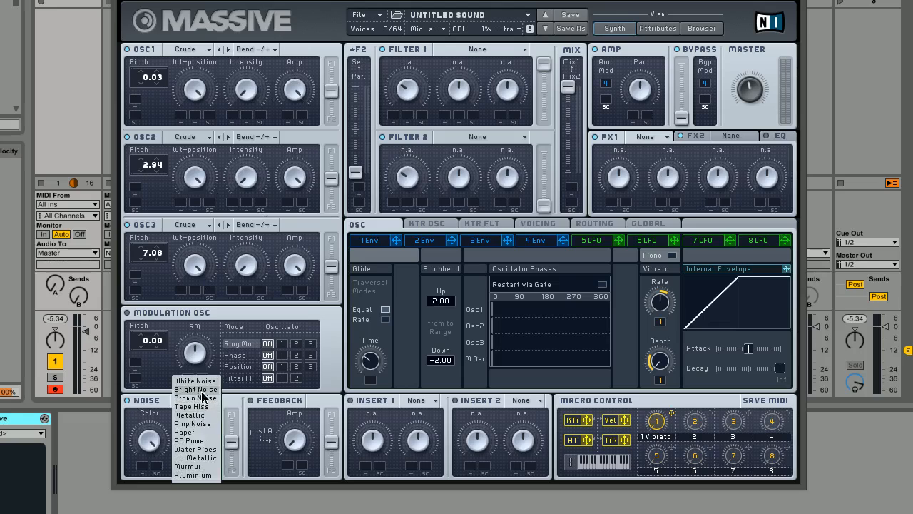
{"action": "left_click", "coordinate": [201, 392]}
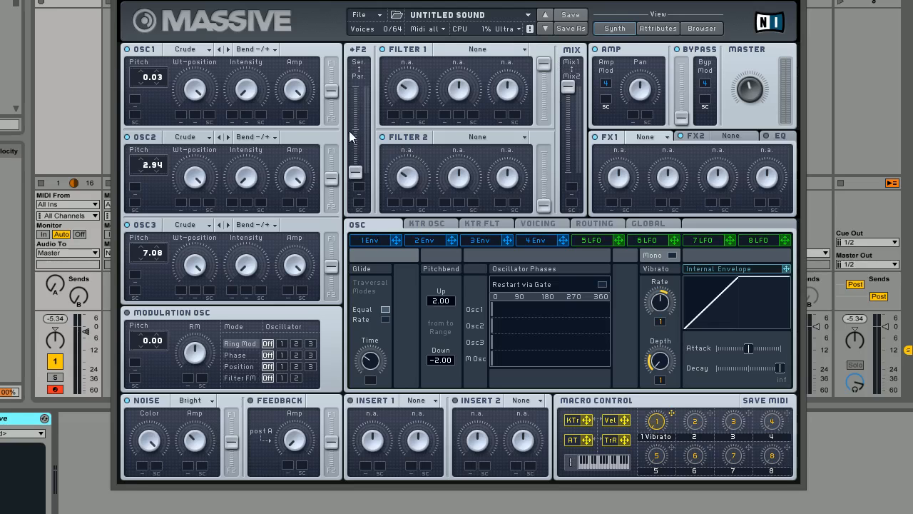
Step: Route all three oscillators and the noise generator fully into Filter 1
{"action": "left_click_drag", "start_coordinate": [332, 92], "coordinate": [331, 62]}
{"action": "left_click_drag", "start_coordinate": [337, 177], "coordinate": [335, 124]}
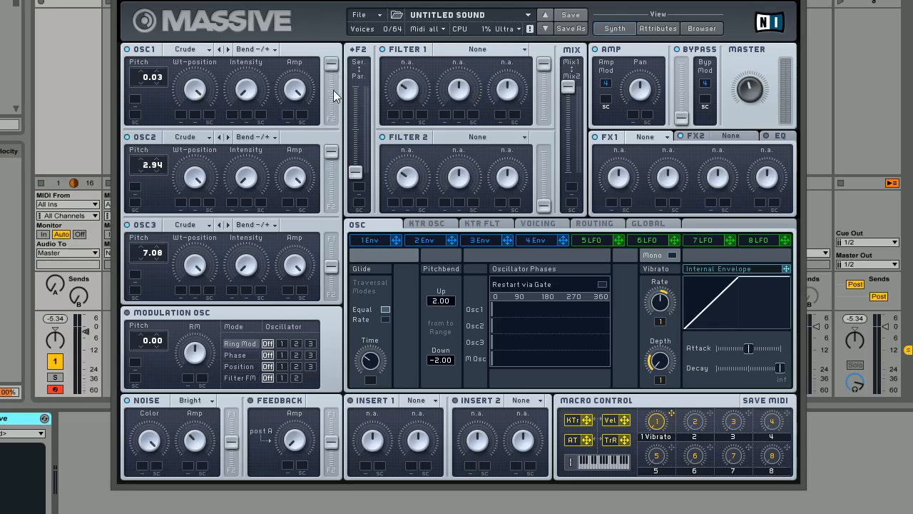
{"action": "left_click_drag", "start_coordinate": [329, 268], "coordinate": [333, 192]}
{"action": "left_click_drag", "start_coordinate": [227, 448], "coordinate": [233, 379]}
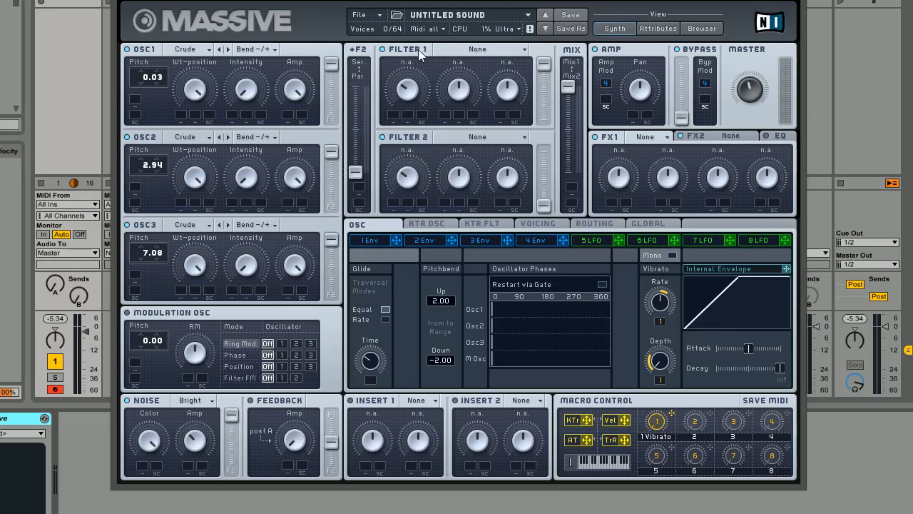
Step: Set Filter 1 to Lowpass 2 and lower its resonance
{"action": "left_click", "coordinate": [477, 50]}
{"action": "left_click", "coordinate": [475, 66]}
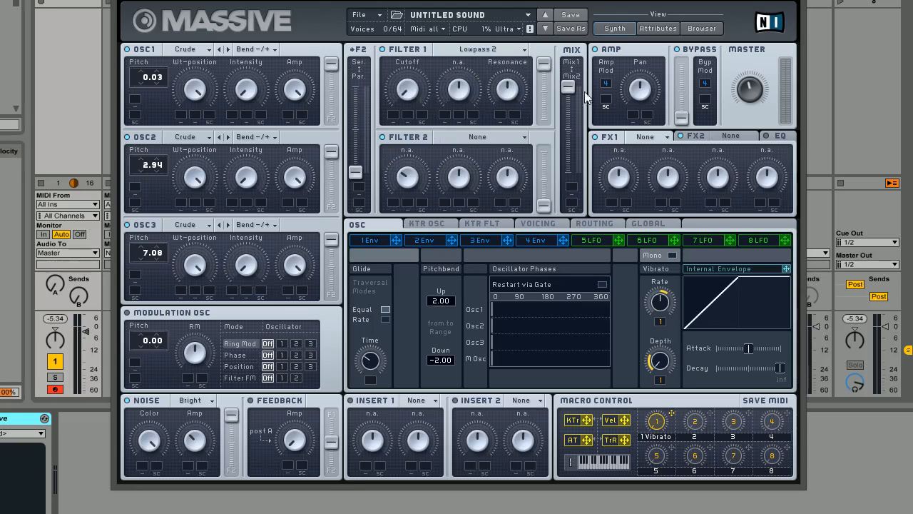
{"action": "left_click_drag", "start_coordinate": [513, 88], "coordinate": [517, 135]}
Step: Shape envelope 3 with a slower attack, adjusted decay and longer release, and assign it to raise the Filter 1 cutoff
{"action": "left_click", "coordinate": [487, 242]}
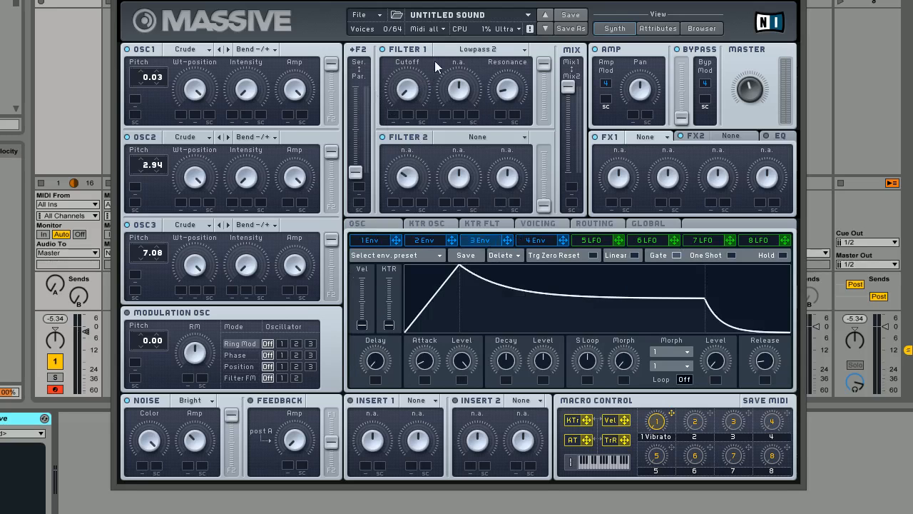
{"action": "left_click_drag", "start_coordinate": [503, 92], "coordinate": [499, 129]}
{"action": "left_click_drag", "start_coordinate": [426, 367], "coordinate": [427, 363]}
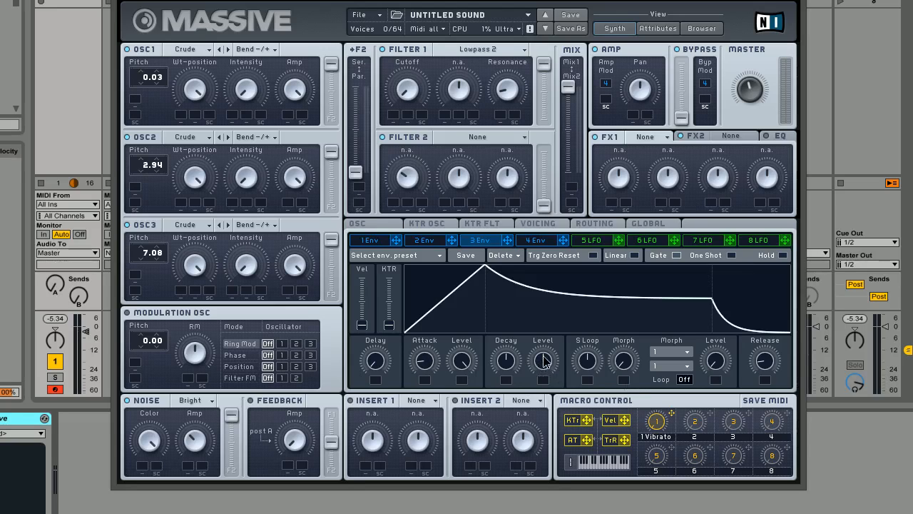
{"action": "left_click_drag", "start_coordinate": [541, 356], "coordinate": [507, 371]}
{"action": "left_click_drag", "start_coordinate": [763, 363], "coordinate": [768, 331]}
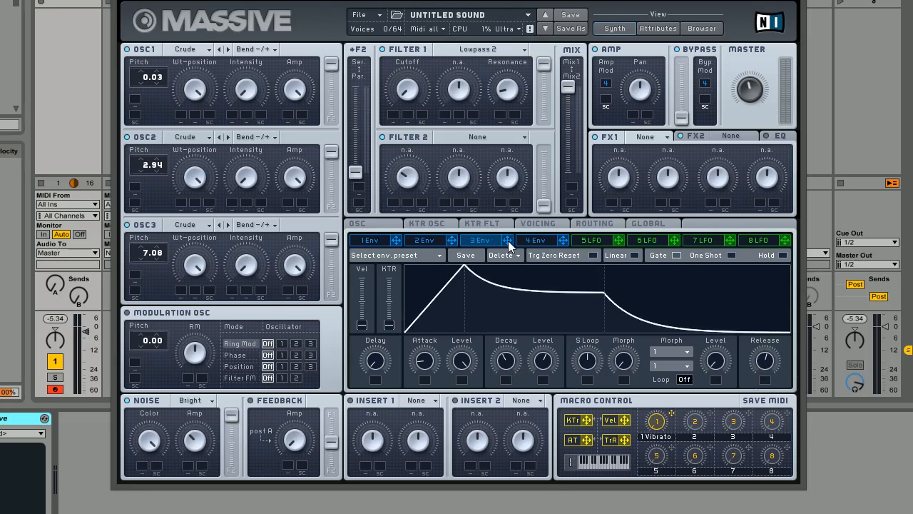
{"action": "left_click_drag", "start_coordinate": [419, 118], "coordinate": [393, 115]}
{"action": "left_click_drag", "start_coordinate": [396, 73], "coordinate": [395, 57]}
Step: Lengthen the release of envelope 4 and lower its decay level slightly
{"action": "left_click", "coordinate": [544, 241]}
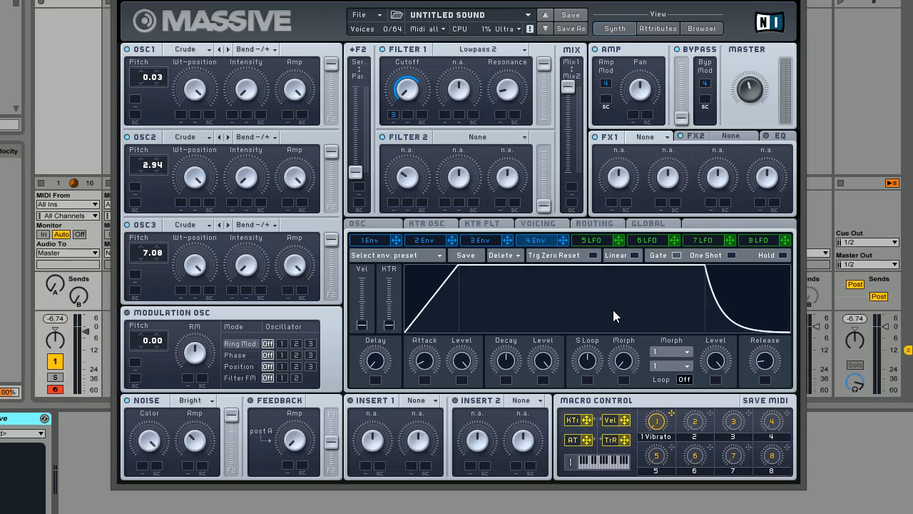
{"action": "left_click_drag", "start_coordinate": [762, 363], "coordinate": [785, 318]}
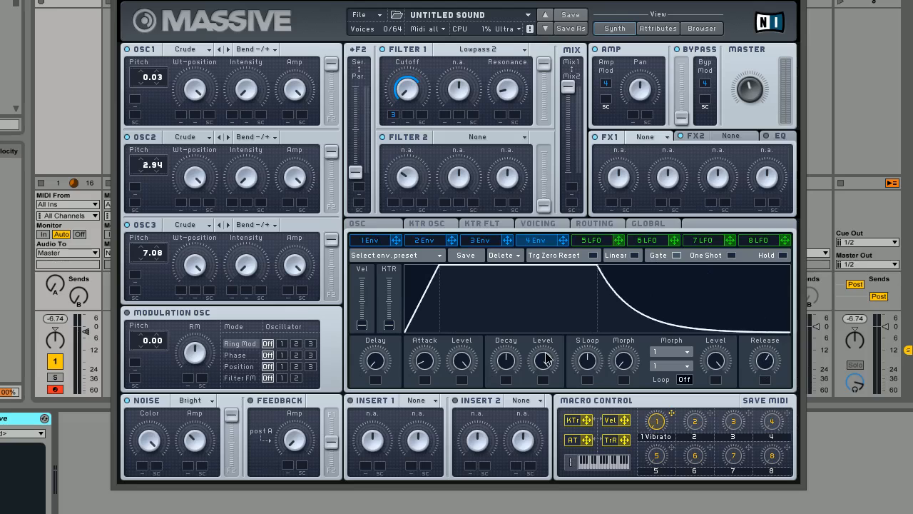
{"action": "left_click_drag", "start_coordinate": [550, 357], "coordinate": [537, 380]}
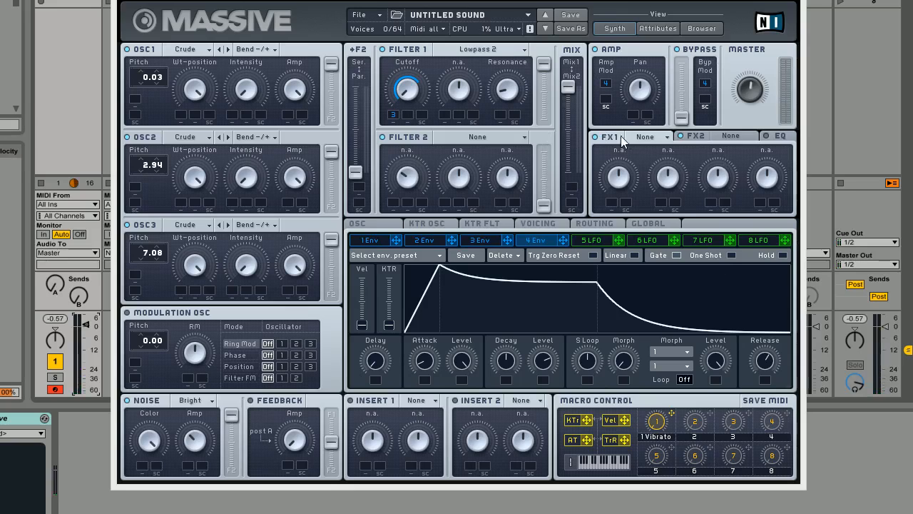
Step: Load a Chorus into the FX1 slot and lower its dry/wet mix
{"action": "left_click", "coordinate": [660, 138]}
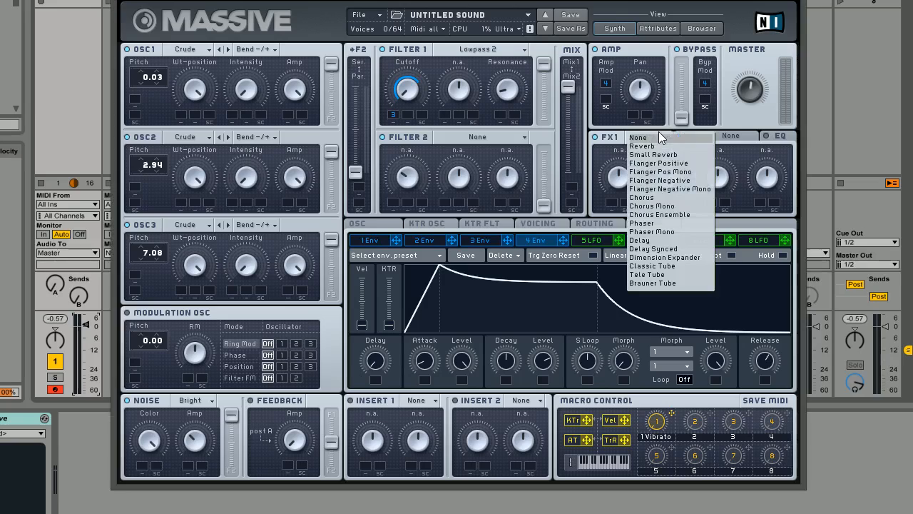
{"action": "left_click", "coordinate": [663, 198]}
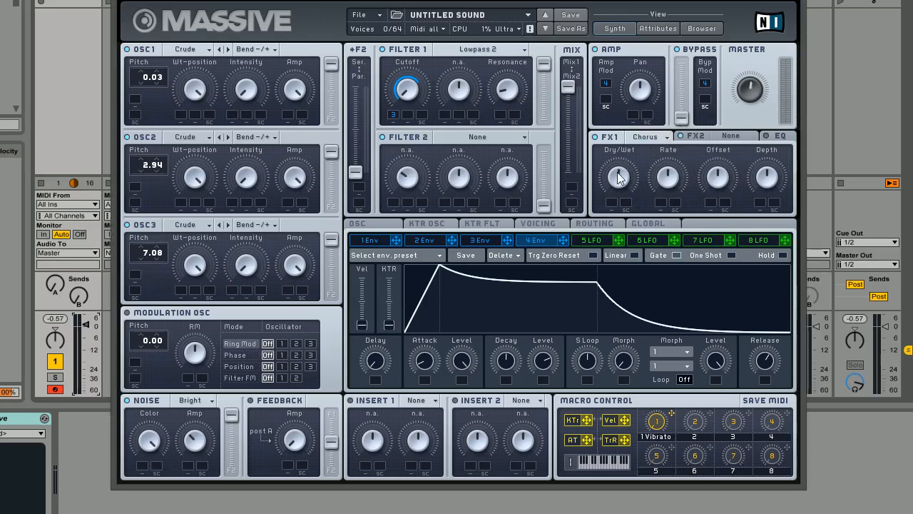
{"action": "left_click_drag", "start_coordinate": [616, 174], "coordinate": [621, 209]}
{"action": "left_click_drag", "start_coordinate": [608, 160], "coordinate": [644, 148]}
Step: Load a Reverb into the FX2 slot and lower its dry/wet mix and size
{"action": "left_click", "coordinate": [724, 136]}
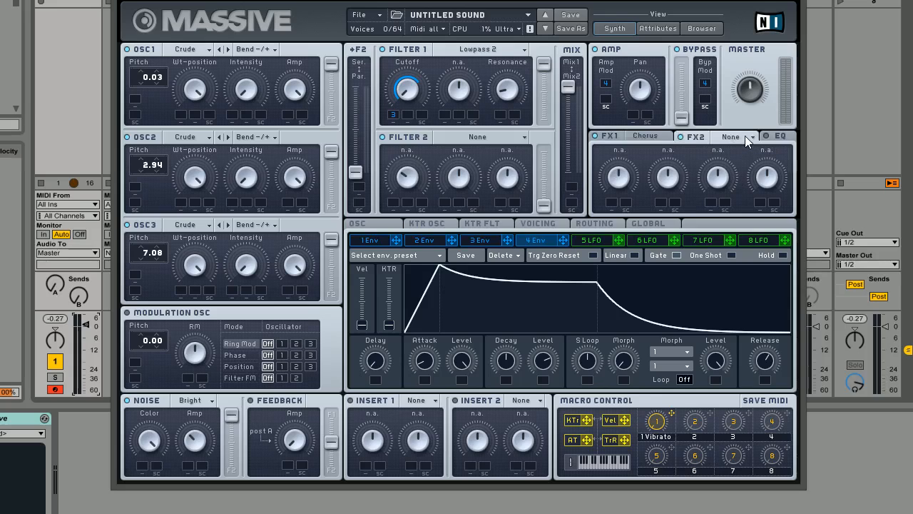
{"action": "left_click", "coordinate": [742, 138]}
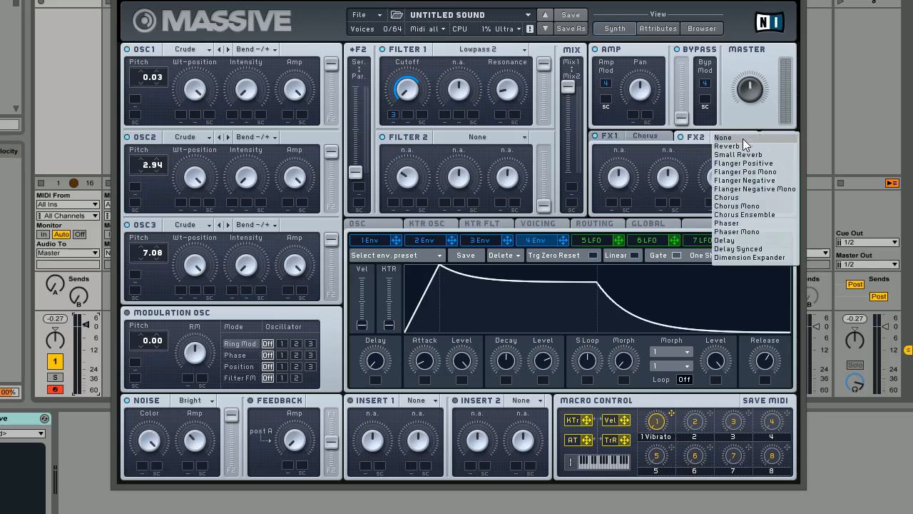
{"action": "left_click", "coordinate": [746, 146]}
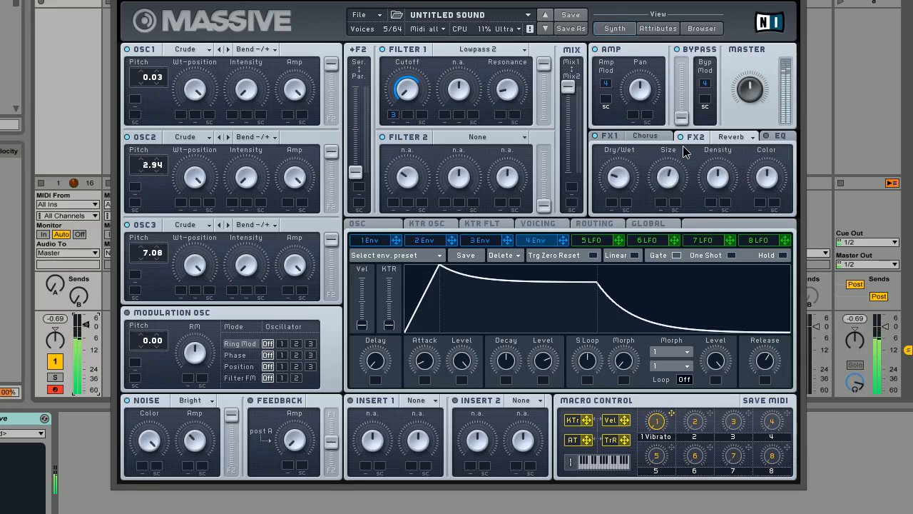
{"action": "left_click_drag", "start_coordinate": [674, 165], "coordinate": [674, 180]}
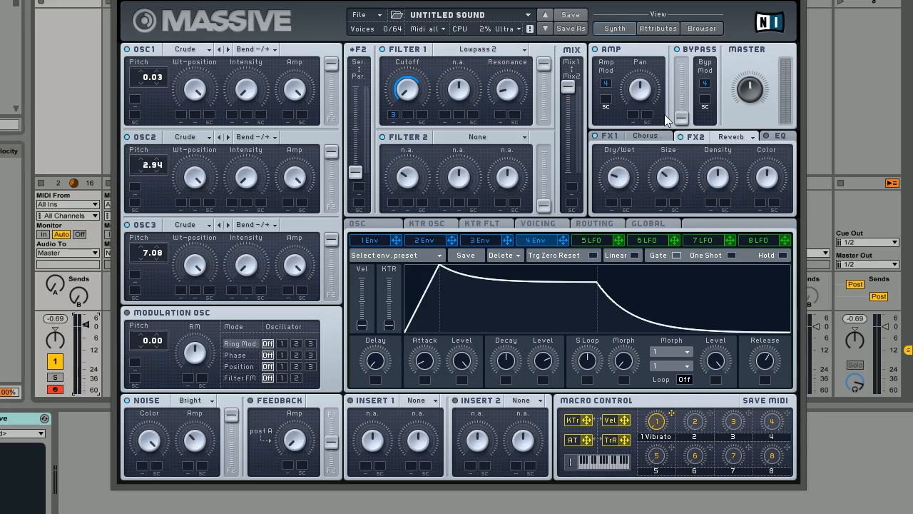
Step: Enable the EQ and cut its low shelf
{"action": "left_click", "coordinate": [781, 136]}
{"action": "mouse_move", "coordinate": [630, 176]}
{"action": "left_mouse_down"}
{"action": "mouse_move", "coordinate": [627, 200]}
{"action": "mouse_move", "coordinate": [619, 175]}
{"action": "left_mouse_up"}
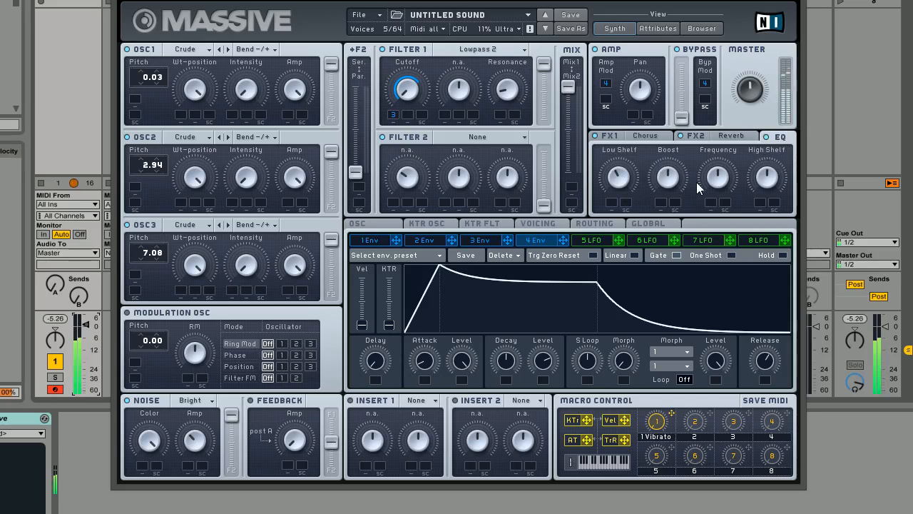
{"action": "mouse_move", "coordinate": [620, 179]}
{"action": "left_mouse_down"}
{"action": "mouse_move", "coordinate": [612, 211]}
{"action": "mouse_move", "coordinate": [604, 186]}
{"action": "left_mouse_up"}
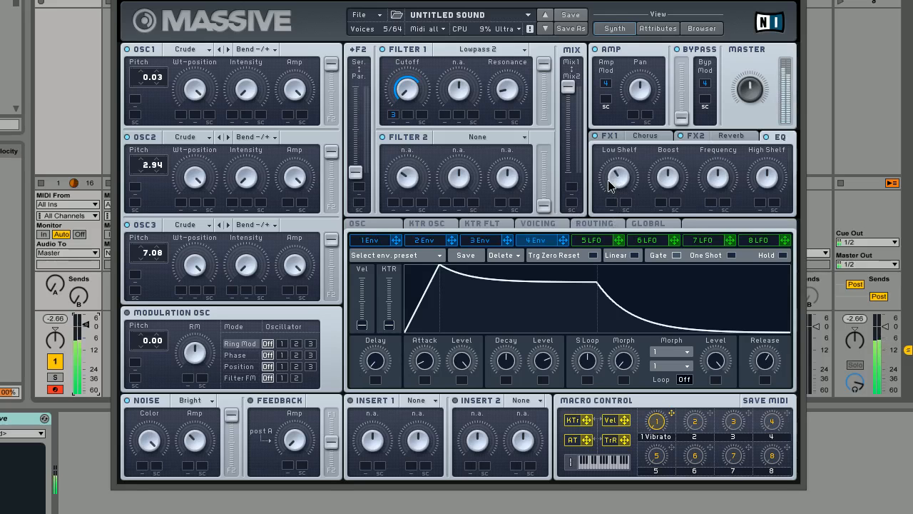